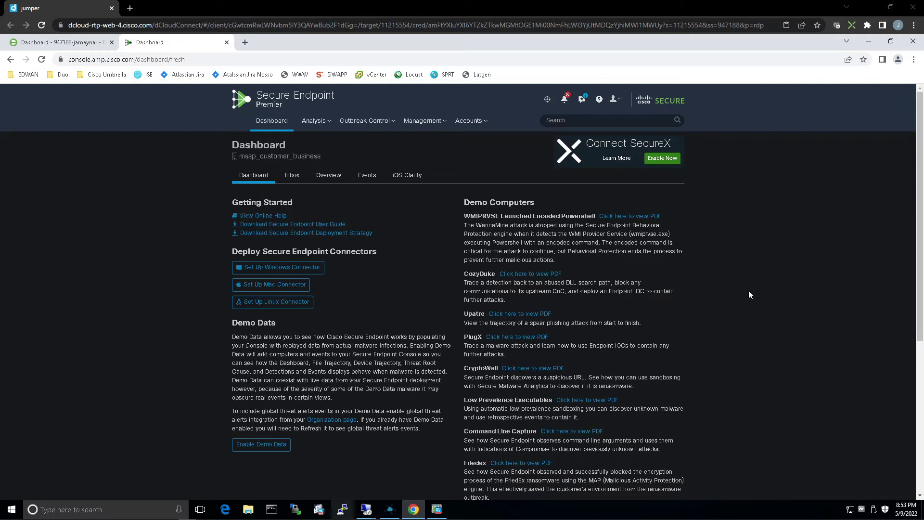
Copy the Windows connector download URL for the Protect group from the Download Connector page.
left_click(439, 123)
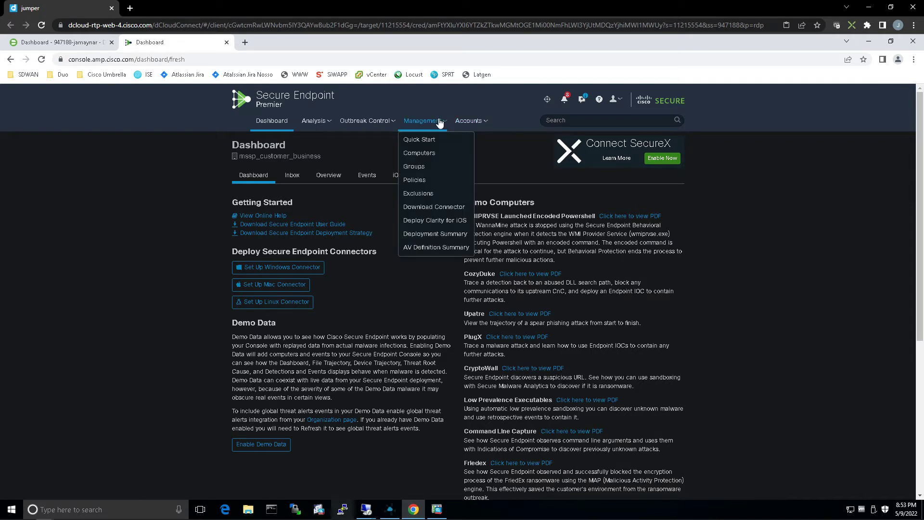
left_click(446, 207)
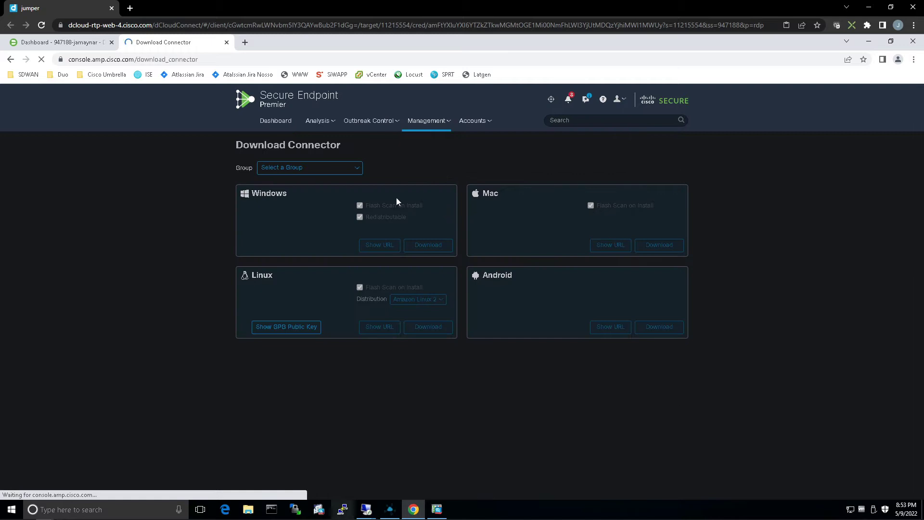
left_click(353, 170)
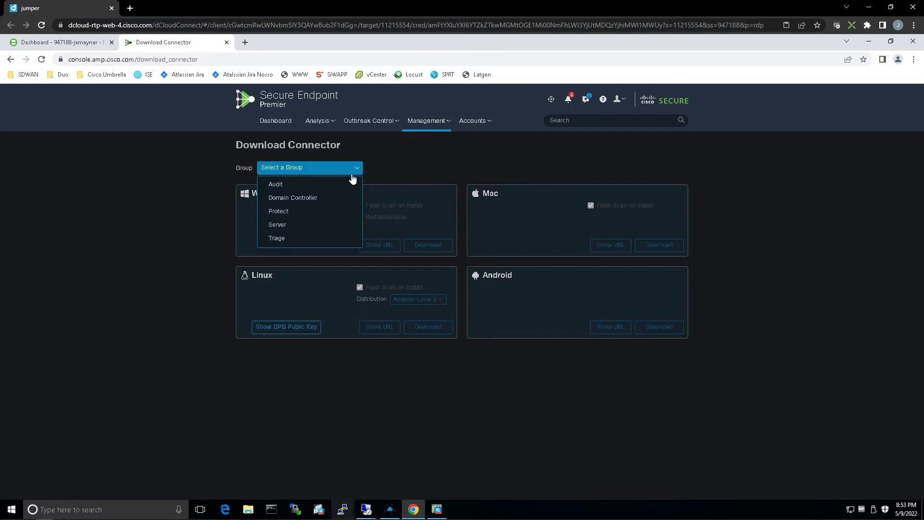
left_click(305, 213)
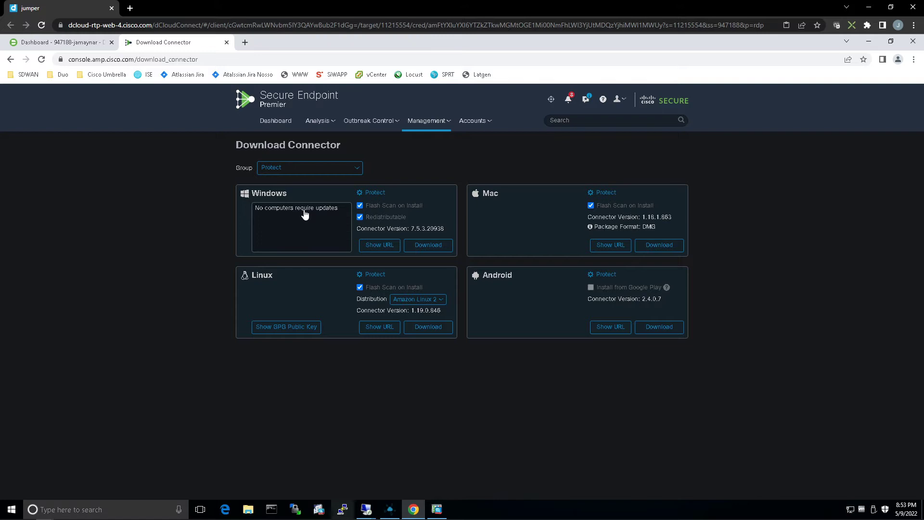
left_click(376, 245)
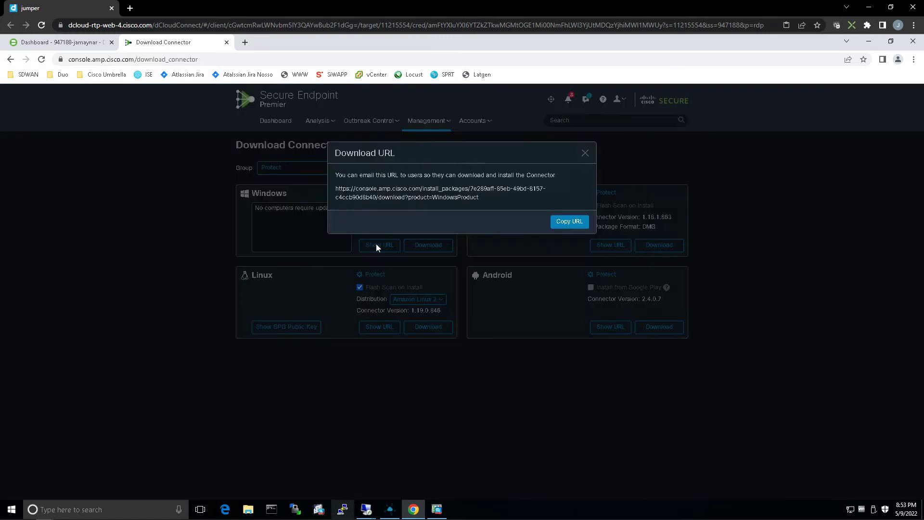
left_click(578, 222)
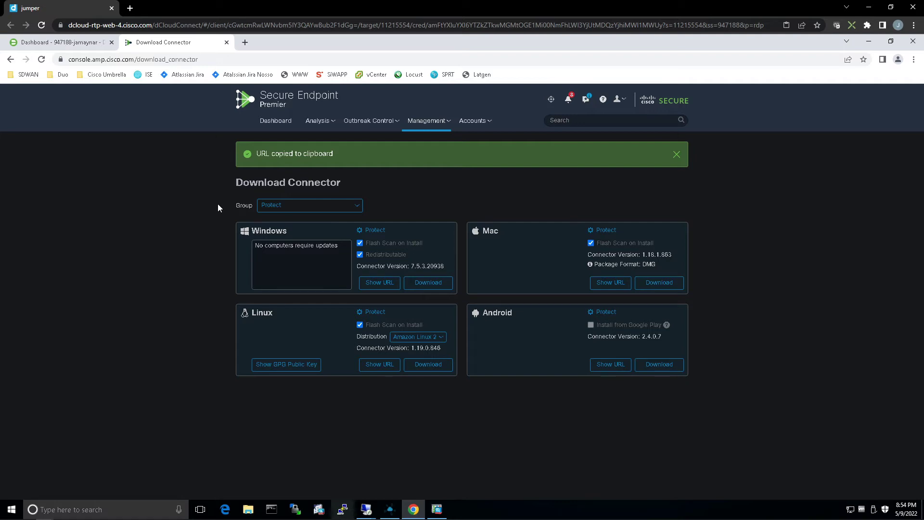
Switch to the br1-wkst workstation and download the connector installer in Chrome using the copied URL.
key("alt+Tab")
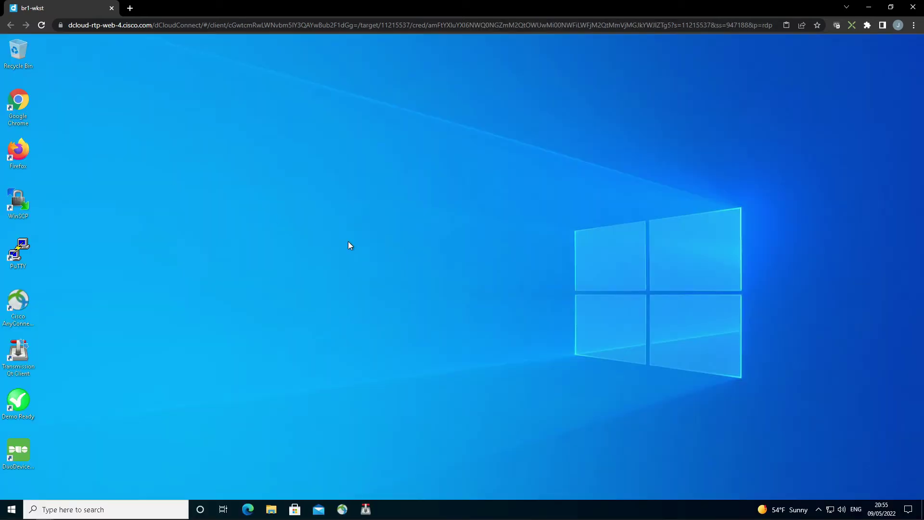
double_click(20, 103)
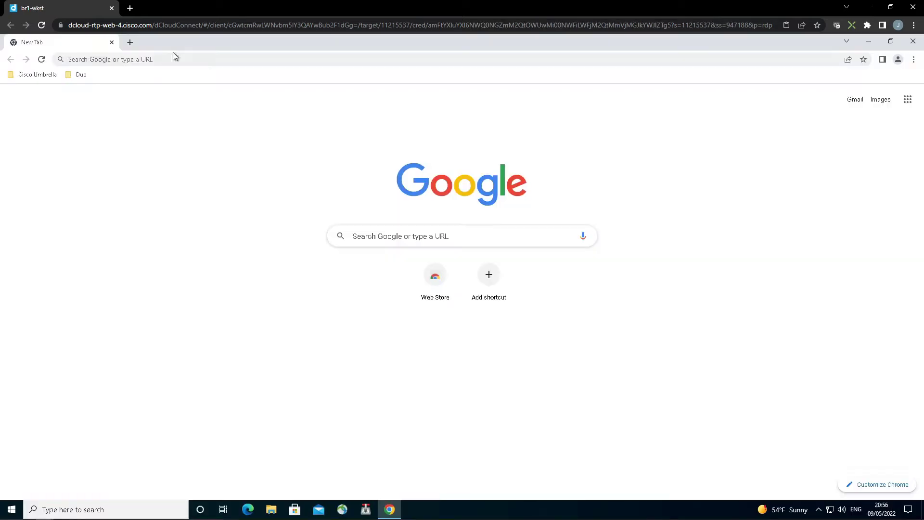
left_click(136, 58)
key("ctrl+v")
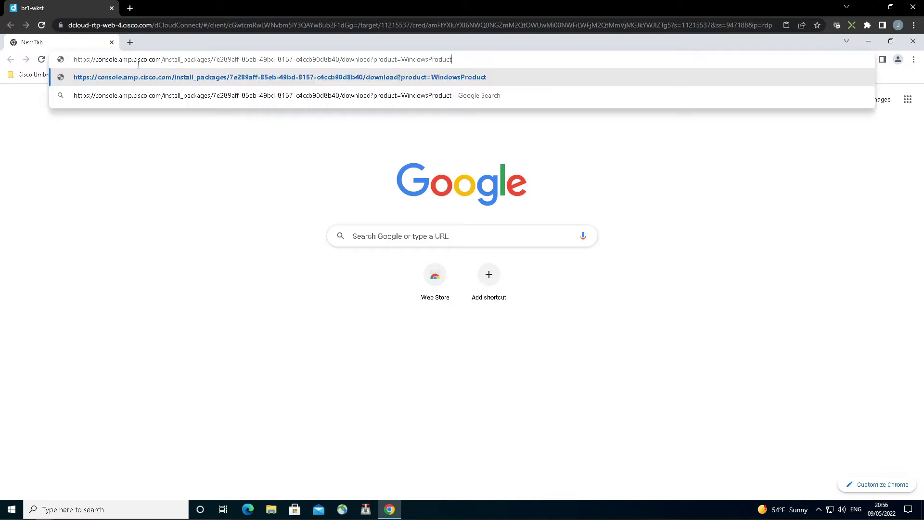
key("Return")
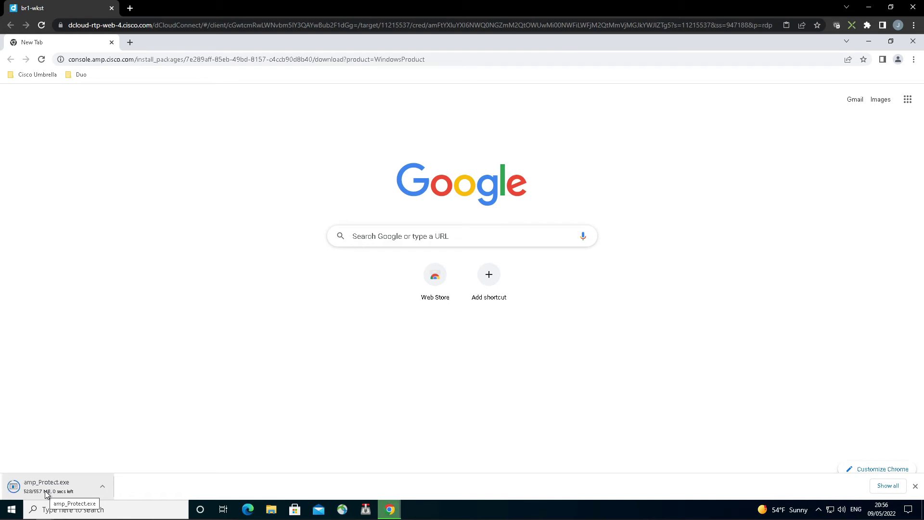
Run amp_Protect.exe with elevation allowed, install Cisco Secure Endpoint in the default folder with a desktop shortcut, and close the setup.
left_click(103, 487)
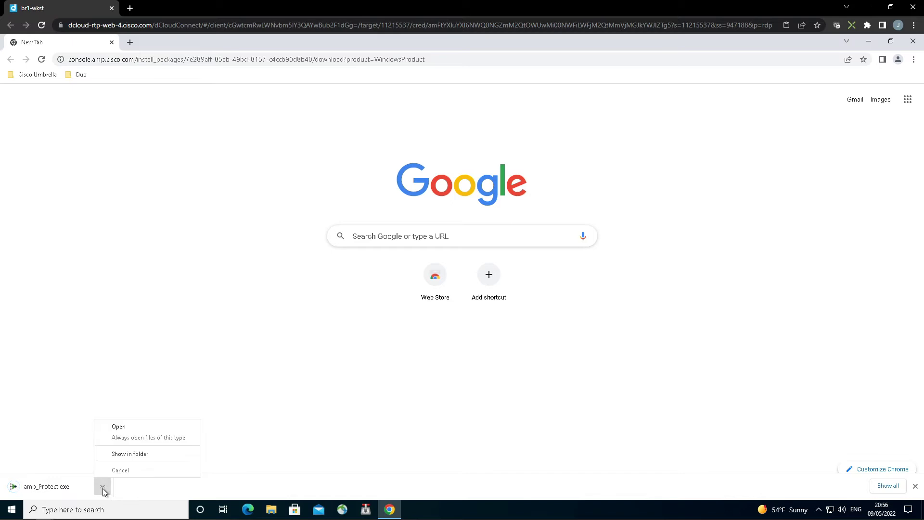
left_click(125, 428)
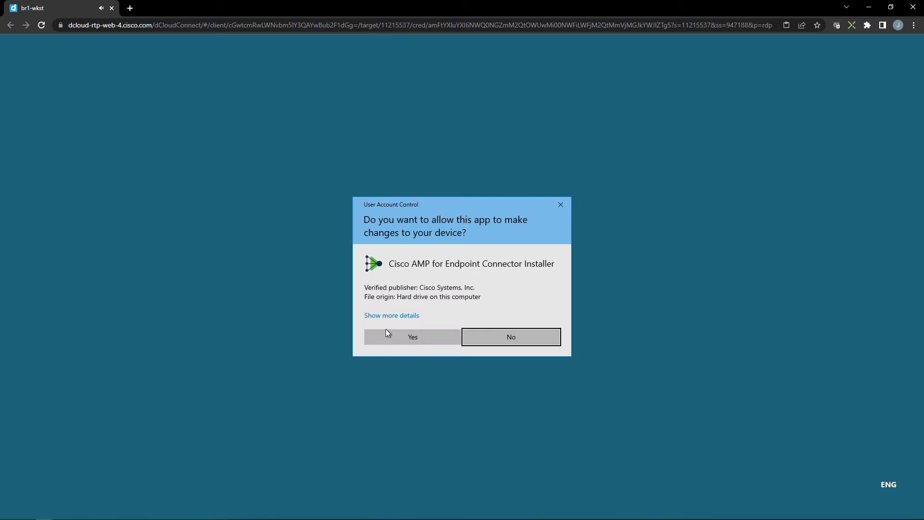
left_click(403, 337)
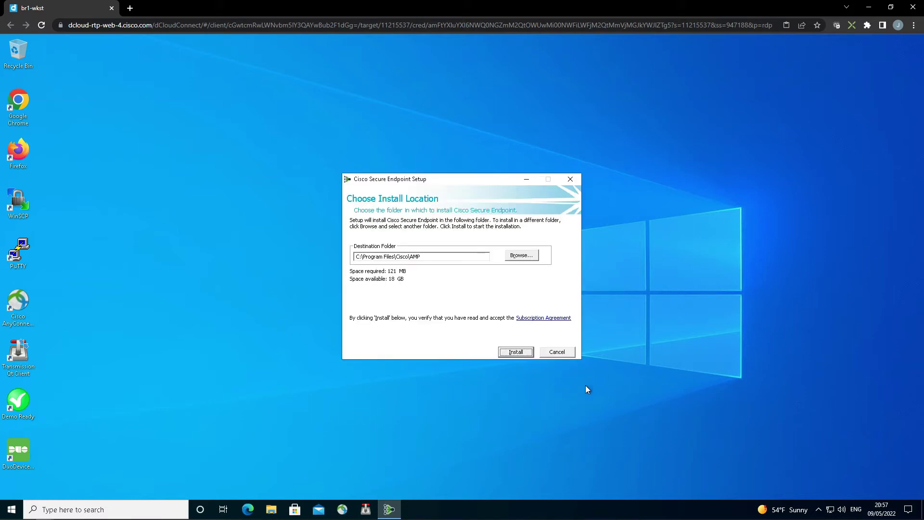
left_click(514, 353)
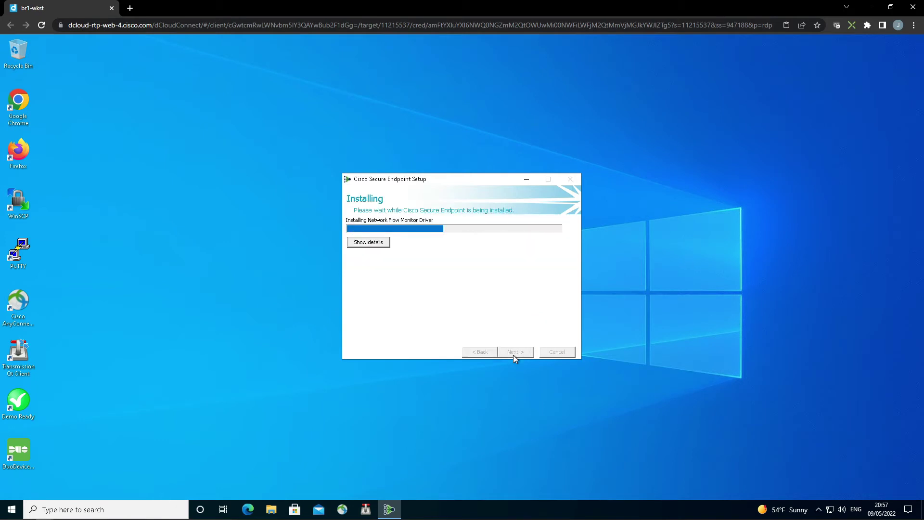
left_click(512, 354)
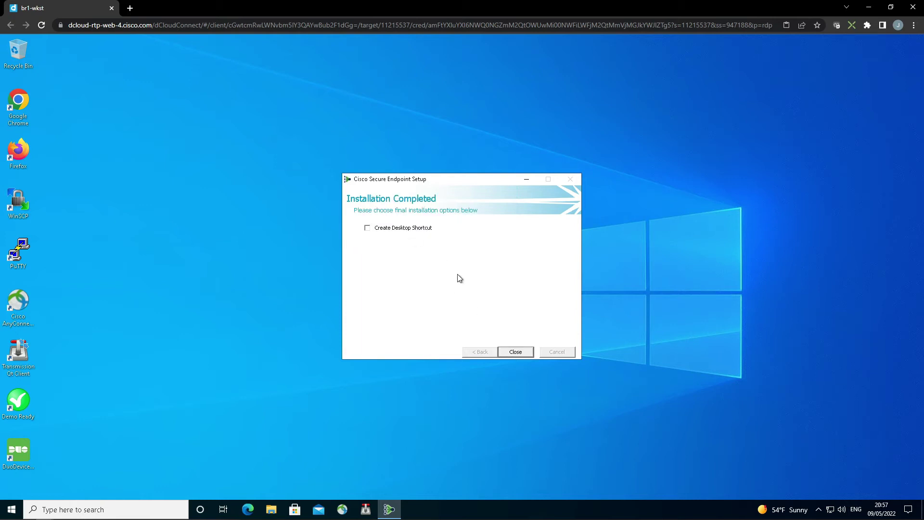
left_click(369, 228)
left_click(514, 354)
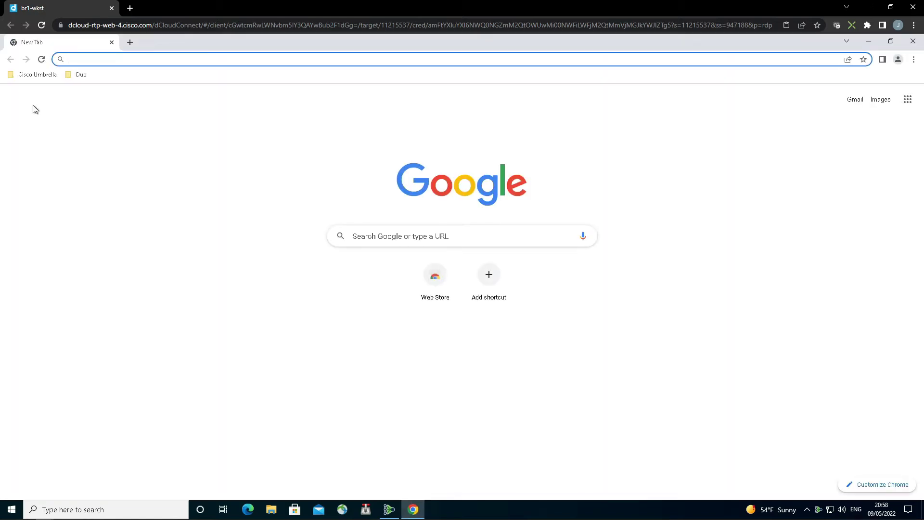
Request the AV Test File twice from the Cisco Umbrella bookmarks to trigger a malware detection on the workstation.
left_click(38, 75)
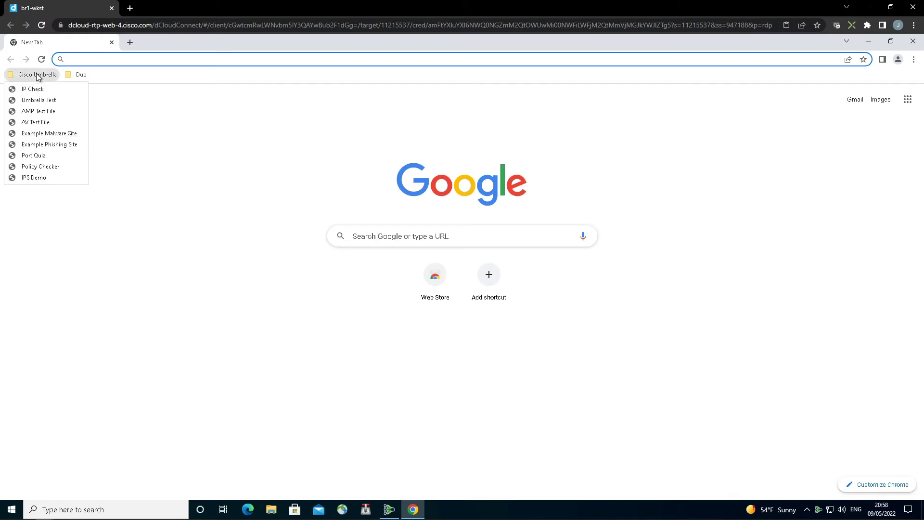
left_click(35, 122)
left_click(24, 78)
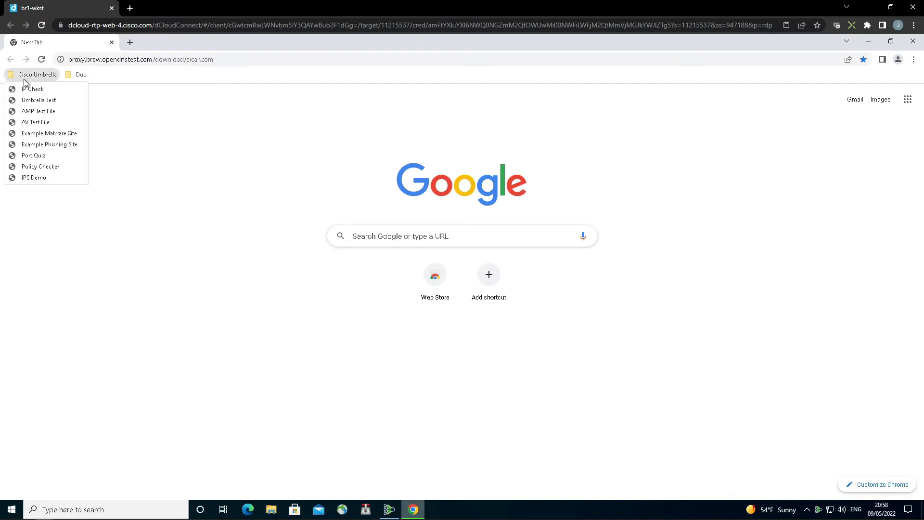
left_click(32, 123)
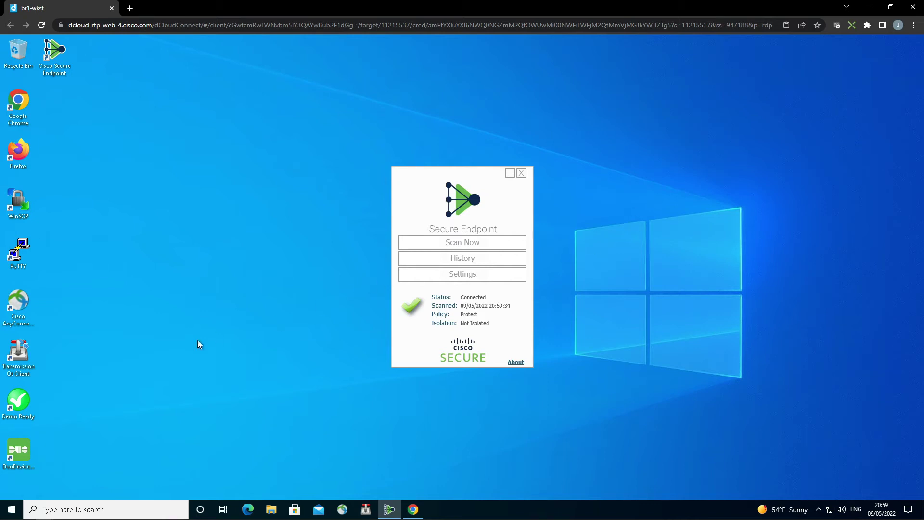
Launch the DuoDevice desktop shortcut with elevation allowed and open the first site in Chrome's Duo bookmarks.
double_click(24, 450)
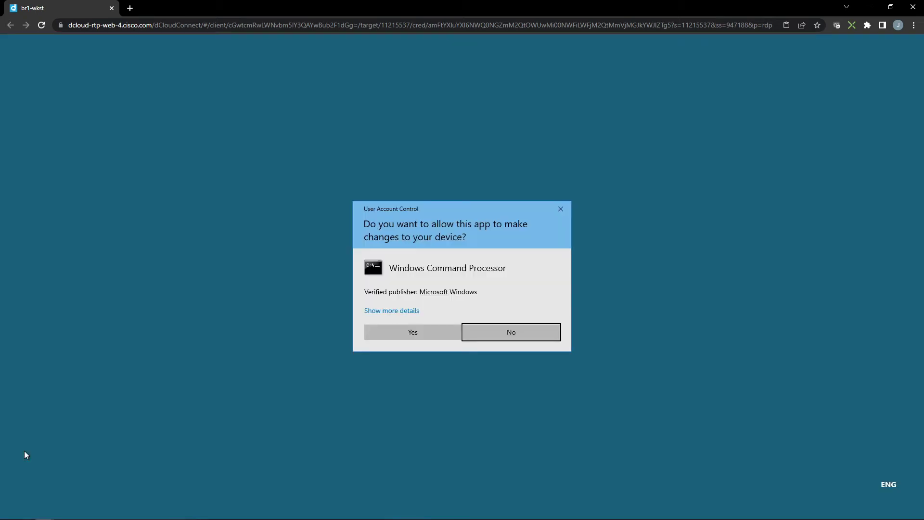
left_click(424, 329)
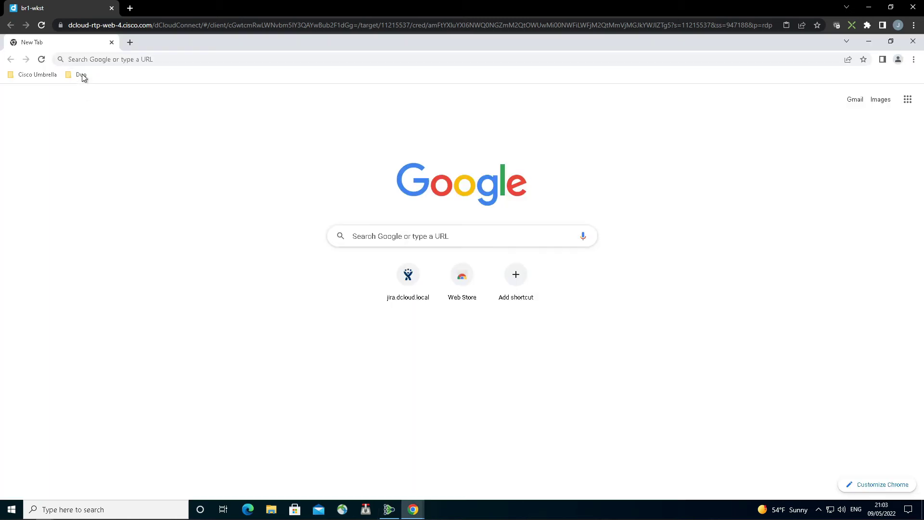
left_click(79, 75)
left_click(85, 90)
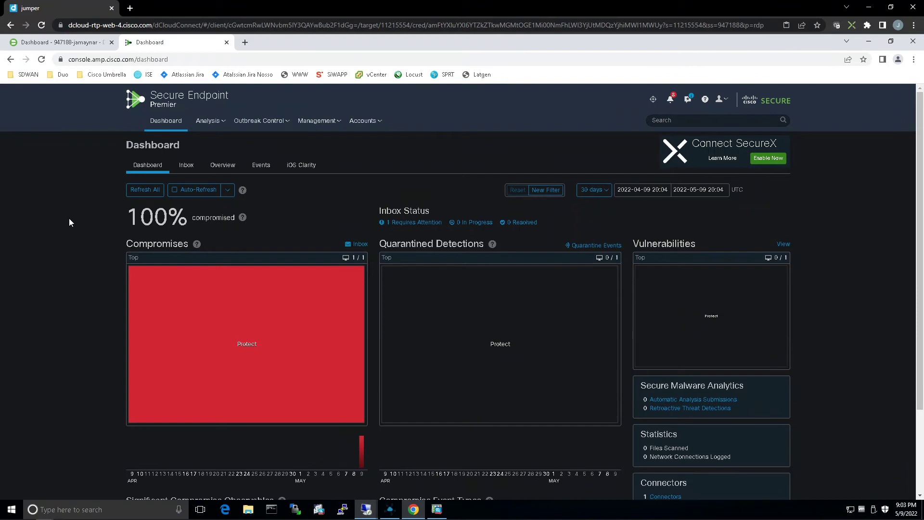
In the Secure Endpoint dashboard on the jumper machine, expand the br1-wkst.dcloud.local compromise in the inbox and mark it resolved.
left_click(187, 165)
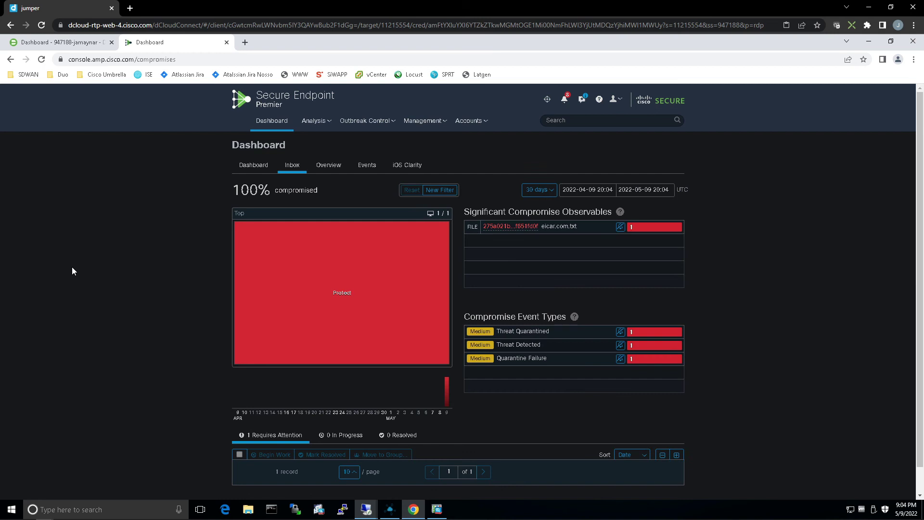
scroll(76, 272, "down", 1)
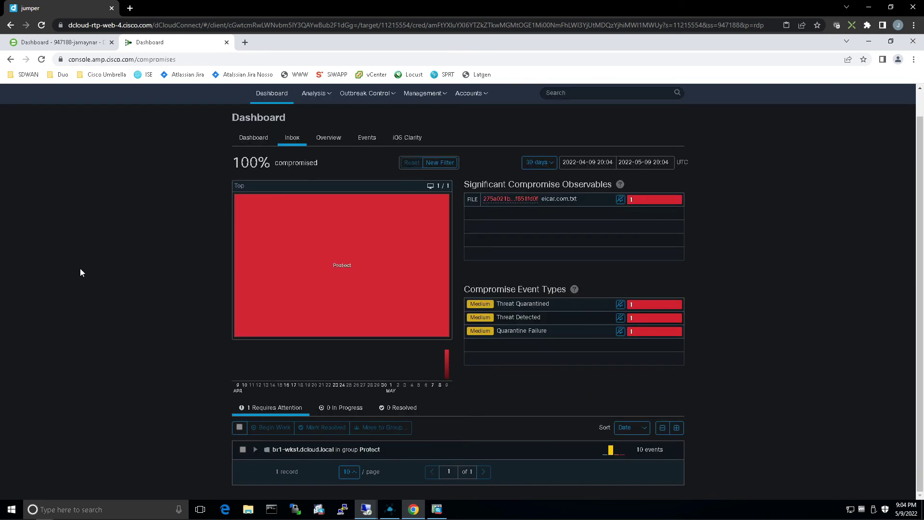
left_click(255, 450)
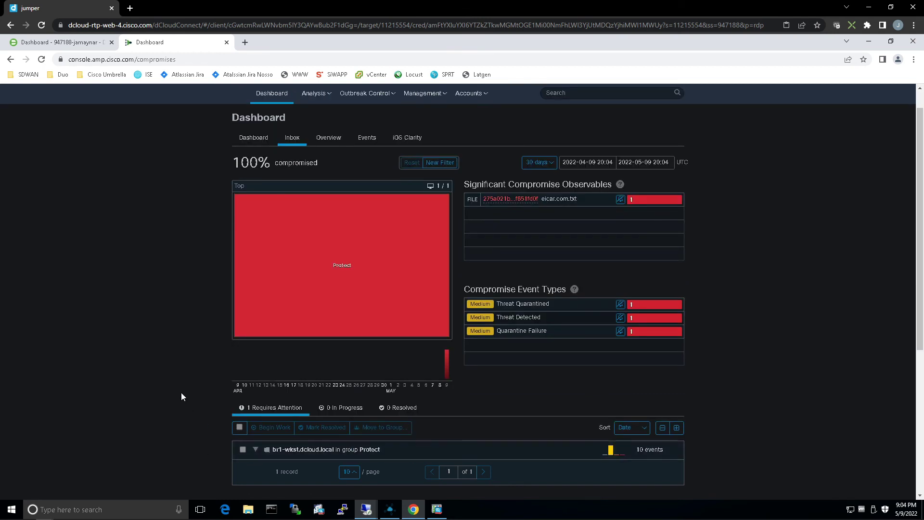
scroll(181, 392, "down", 5)
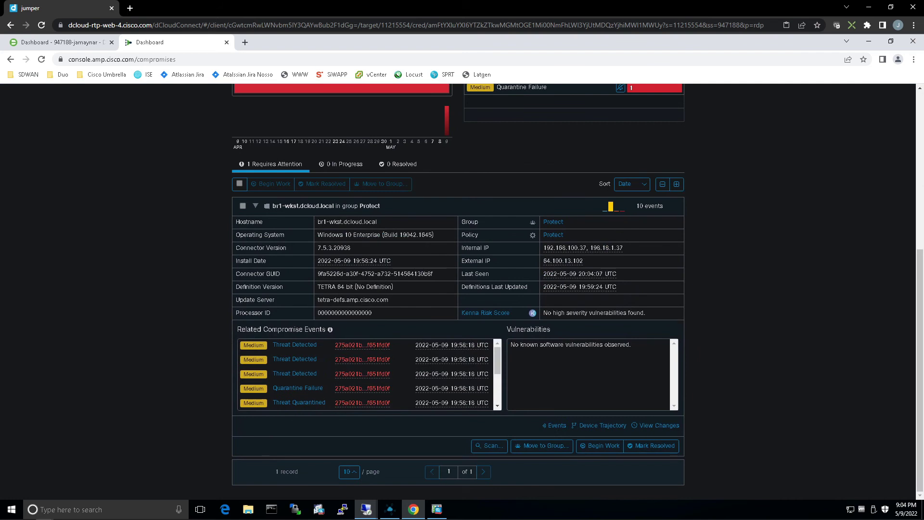
left_click(240, 184)
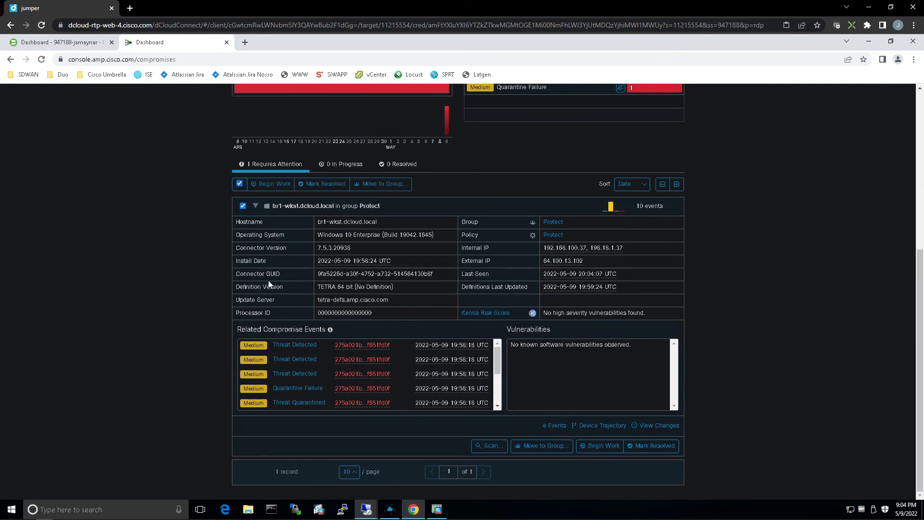
left_click(644, 446)
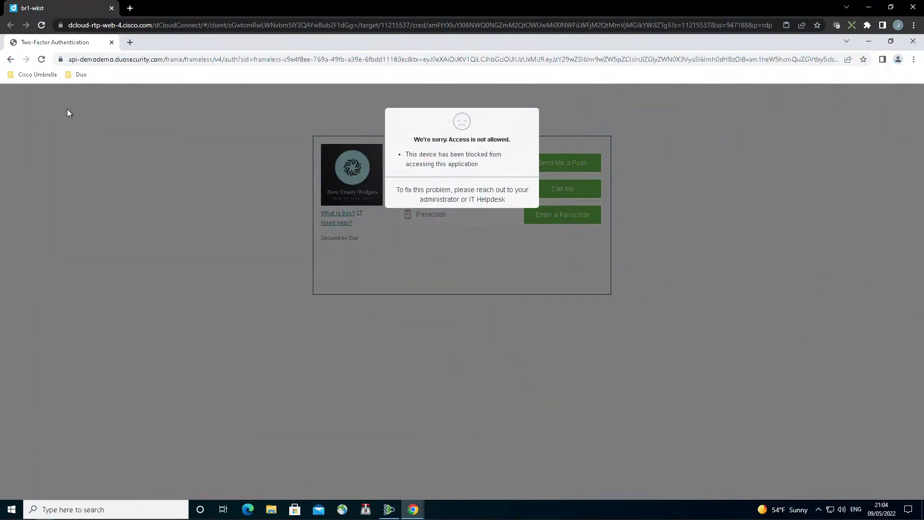
Back on br1-wkst, reload the blocked Duo authentication page with form resubmission and choose to trust the browser.
left_click(42, 59)
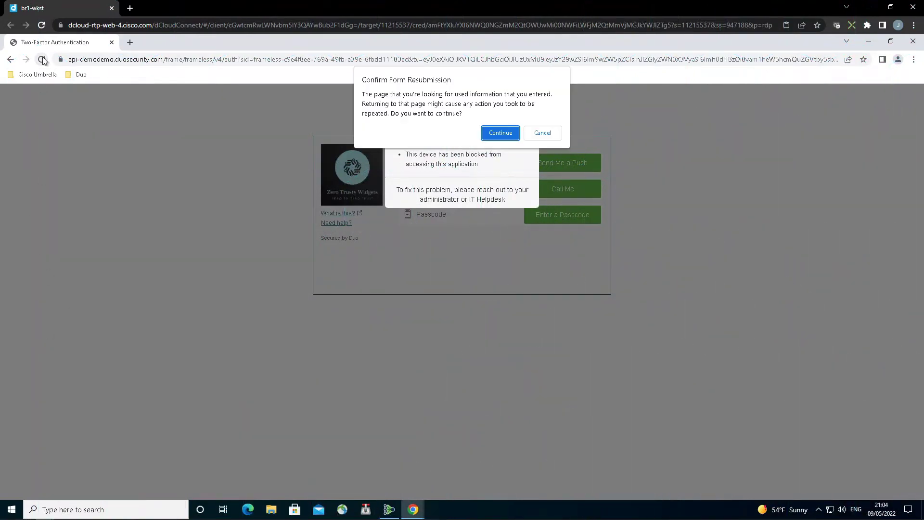
left_click(498, 133)
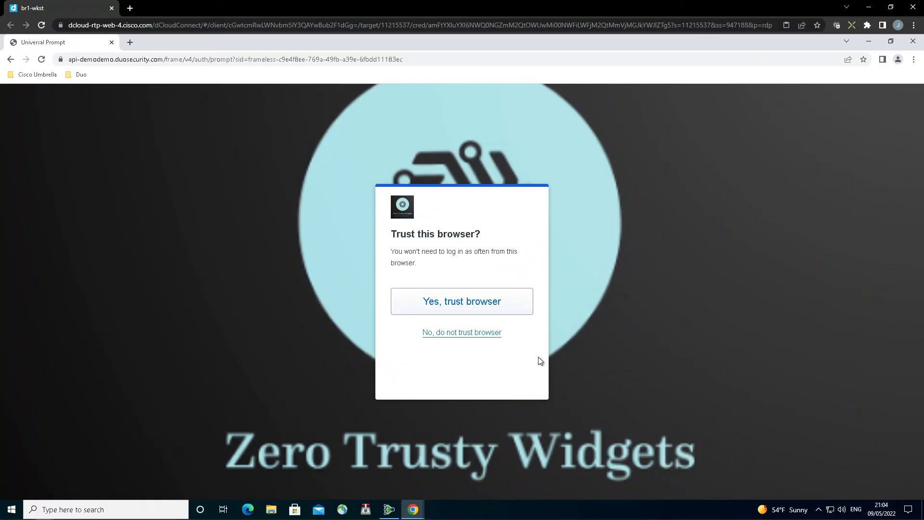
left_click(487, 304)
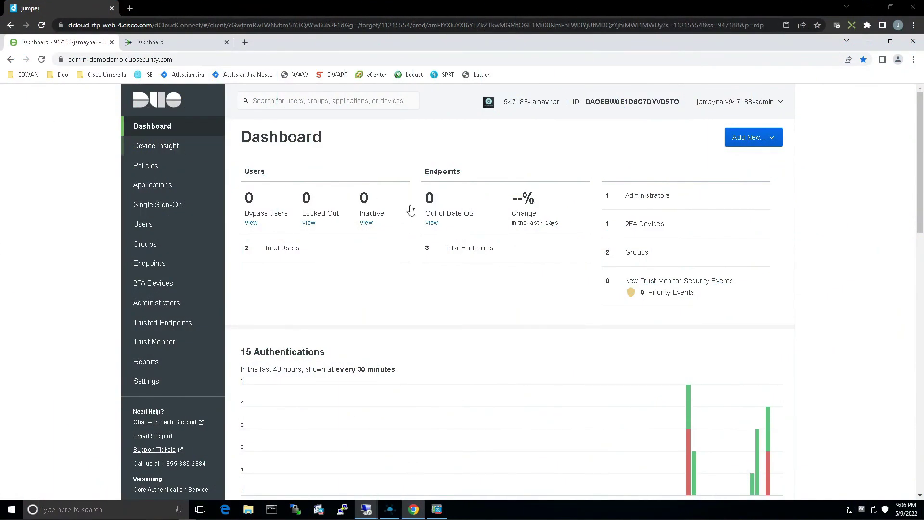
In the Duo admin dashboard on jumper, examine the access device details of the authentication denied by Cisco Secure Endpoint.
scroll(470, 259, "down", 2)
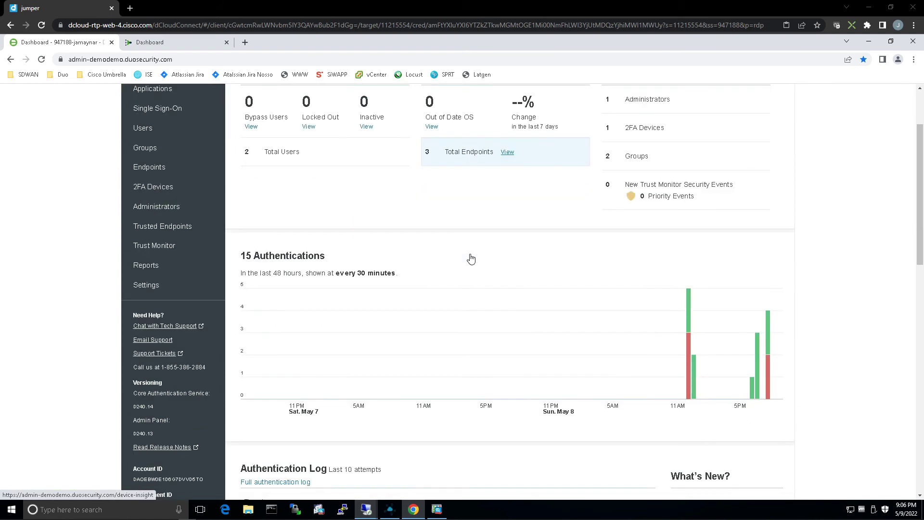
scroll(471, 259, "down", 6)
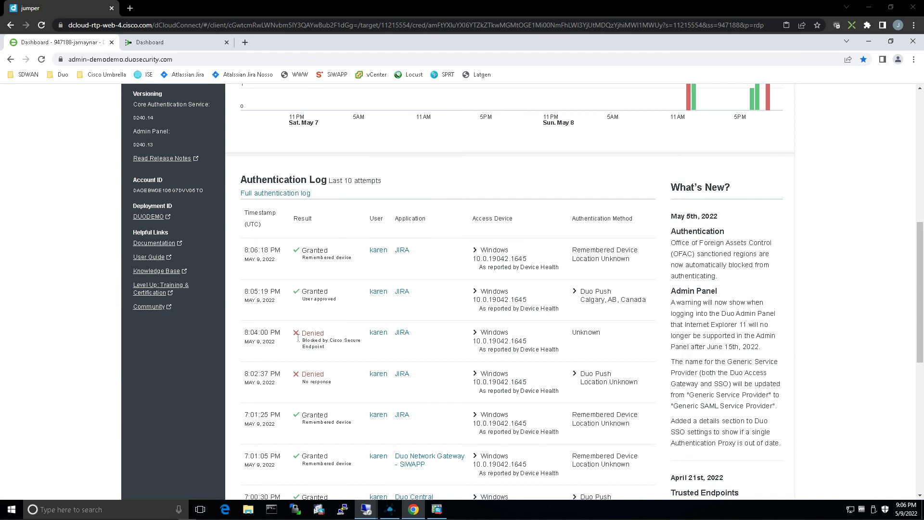
left_click(475, 335)
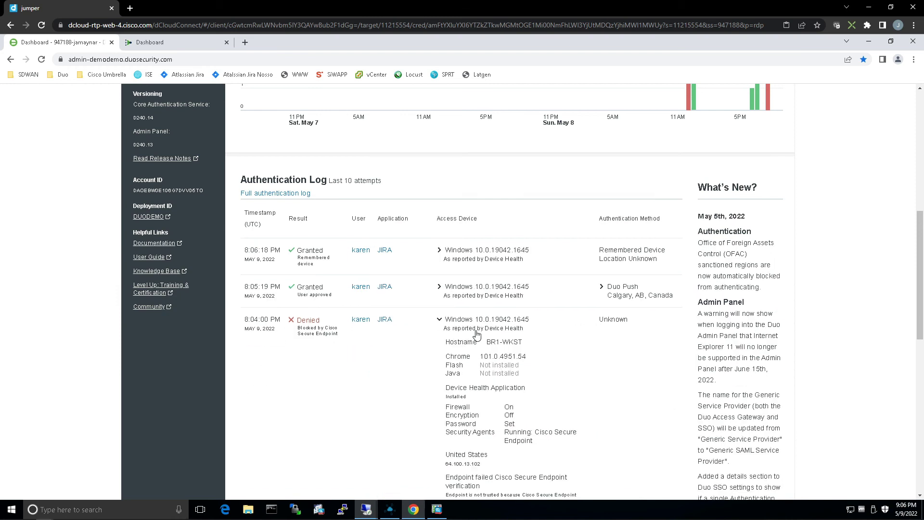
scroll(476, 334, "down", 3)
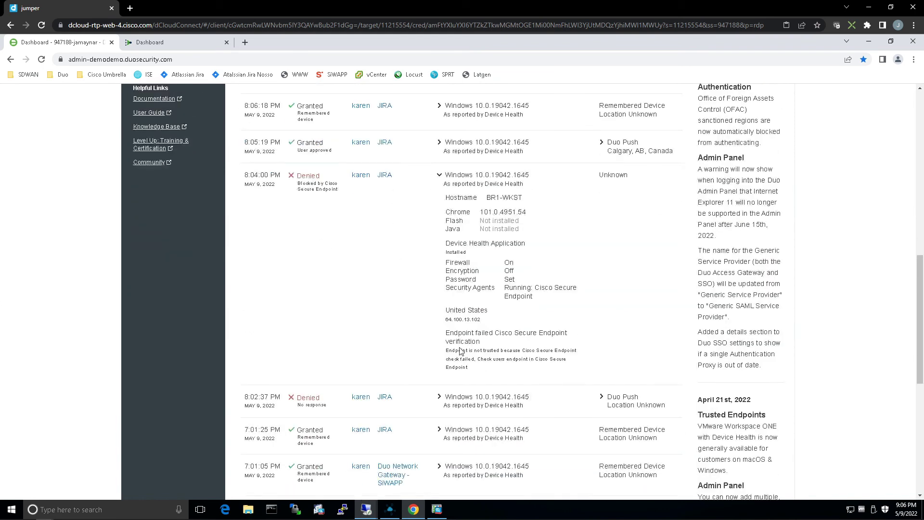